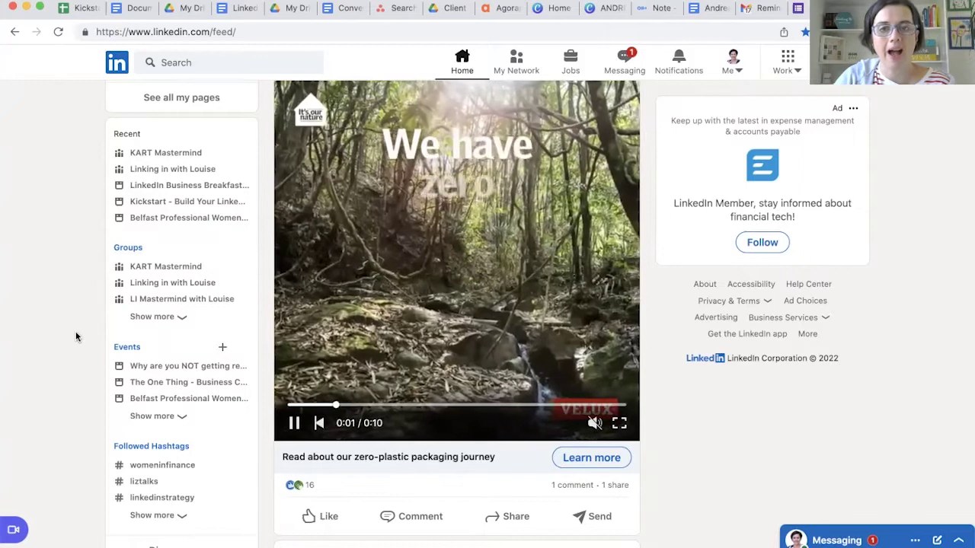
Open the Belfast Professional Women's Networking Group event from the sidebar and show its management options
scroll(75, 331, "down", 2)
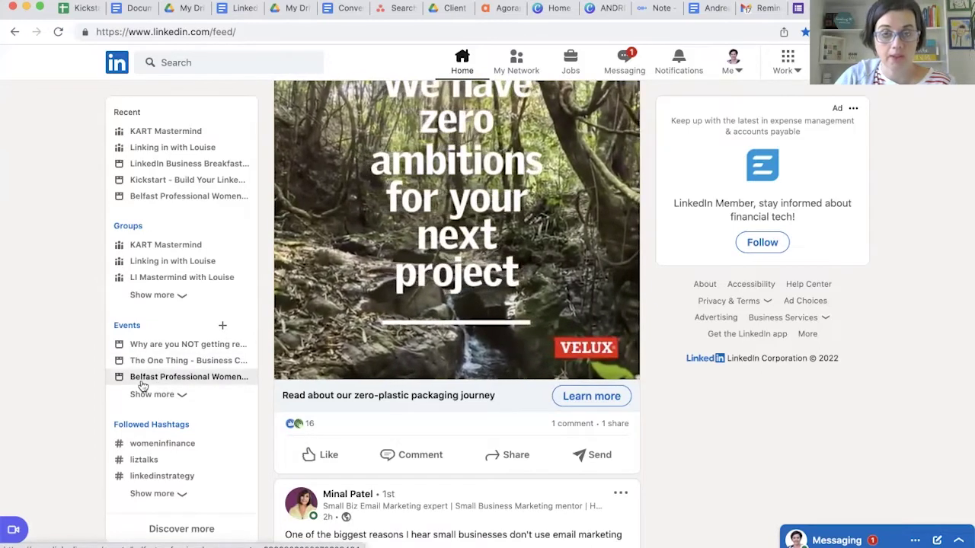
left_click(142, 381)
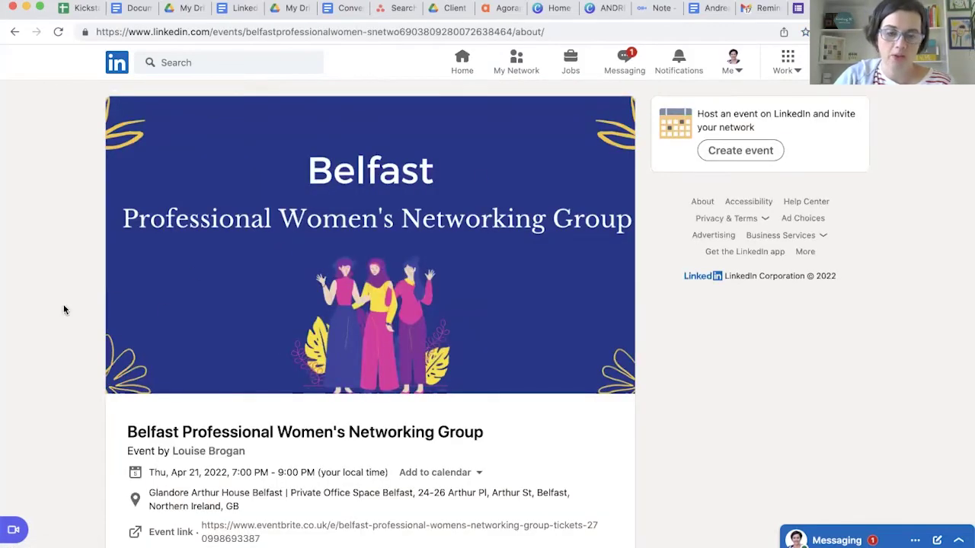
scroll(51, 336, "down", 5)
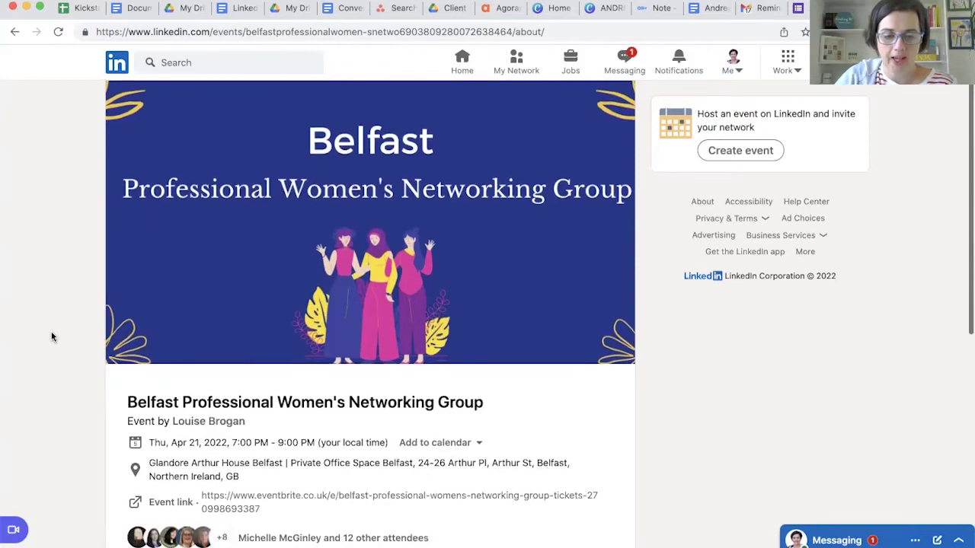
scroll(52, 335, "down", 5)
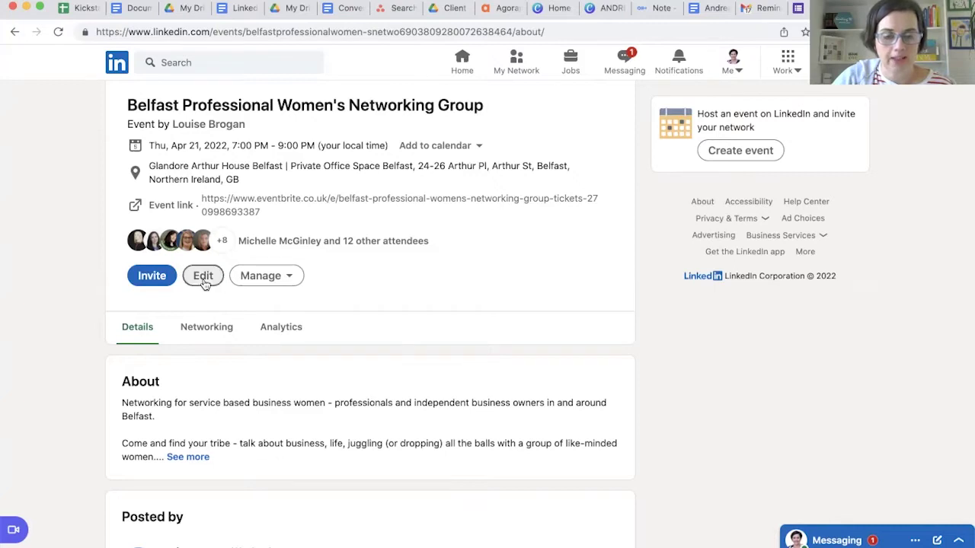
left_click(268, 281)
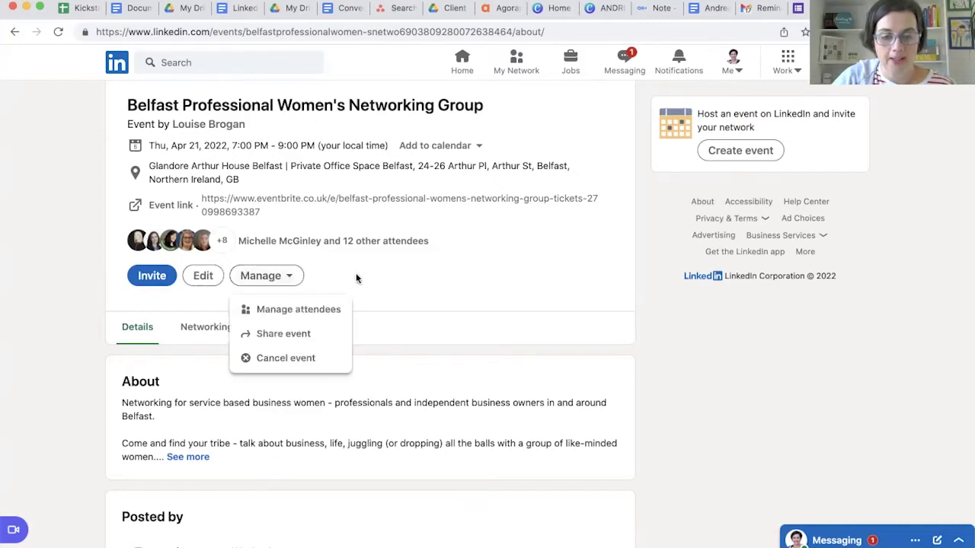
Open Edit event and bring the UTC timezone and 4/21/2022 6:00–8:00 PM fields into view
left_click(265, 279)
left_click(203, 278)
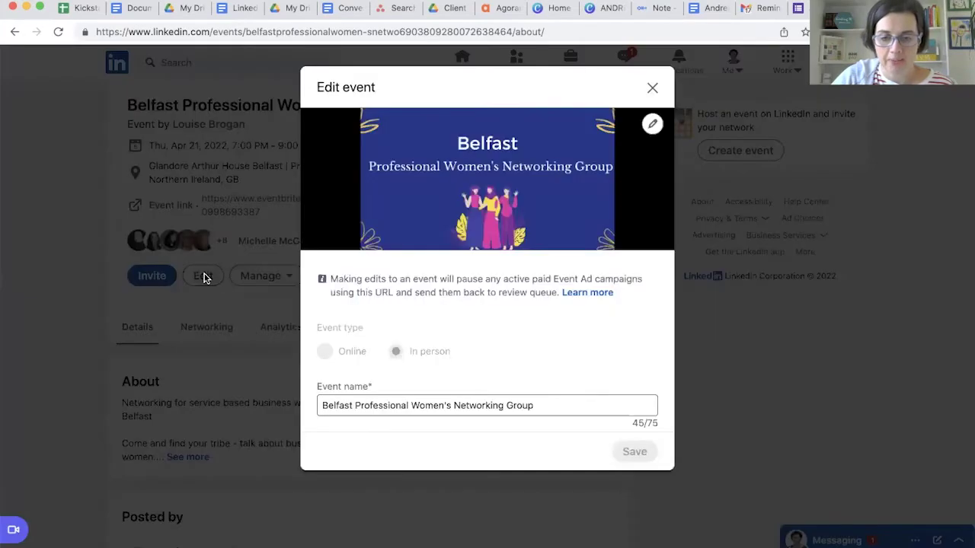
scroll(496, 343, "down", 2)
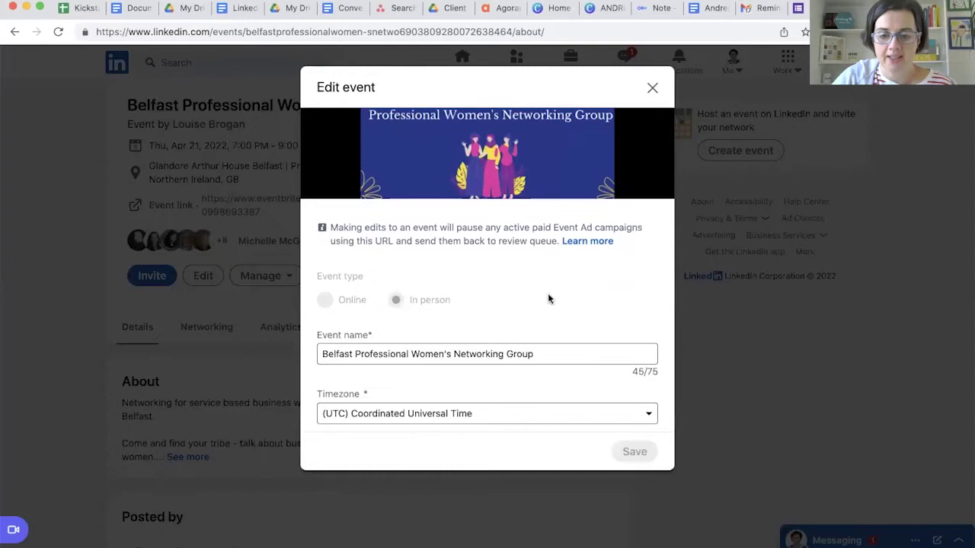
scroll(548, 299, "down", 1)
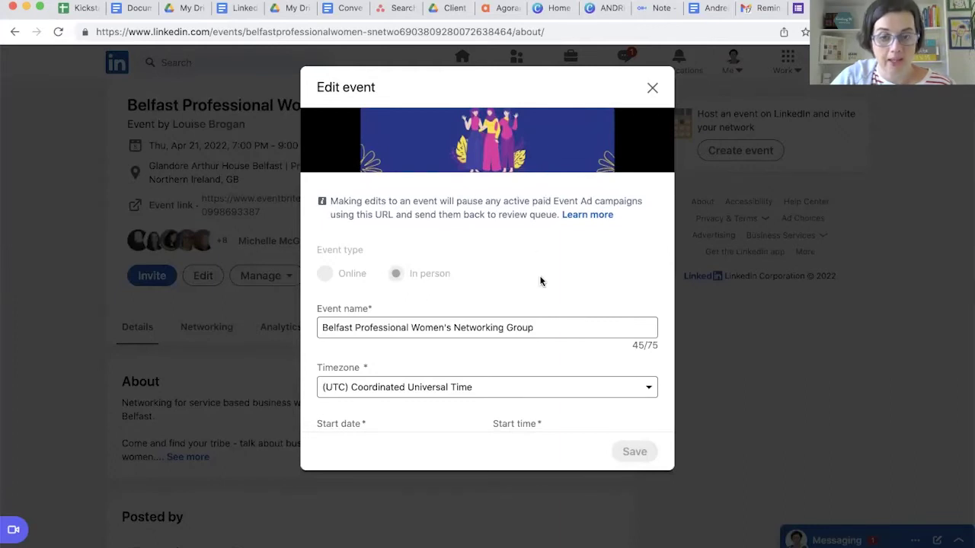
scroll(541, 282, "down", 5)
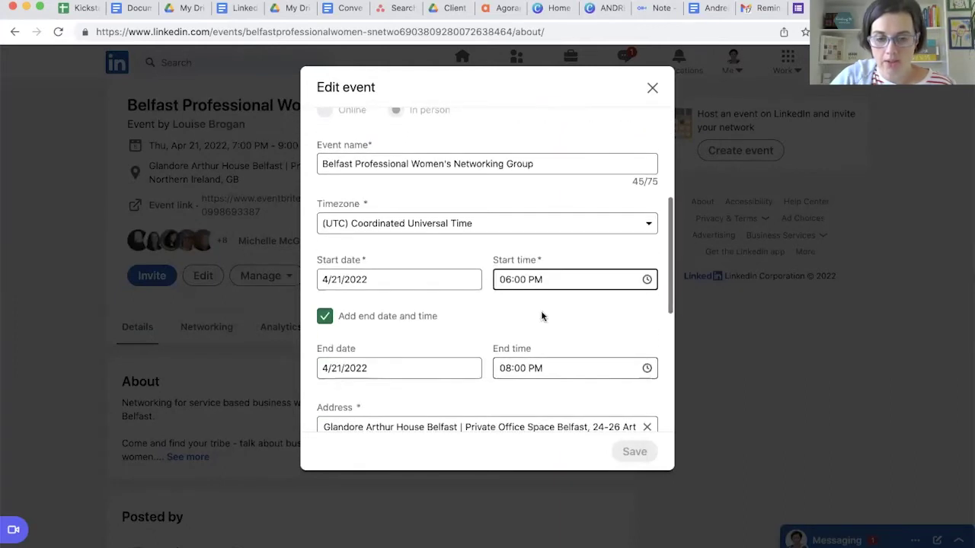
left_click(527, 165)
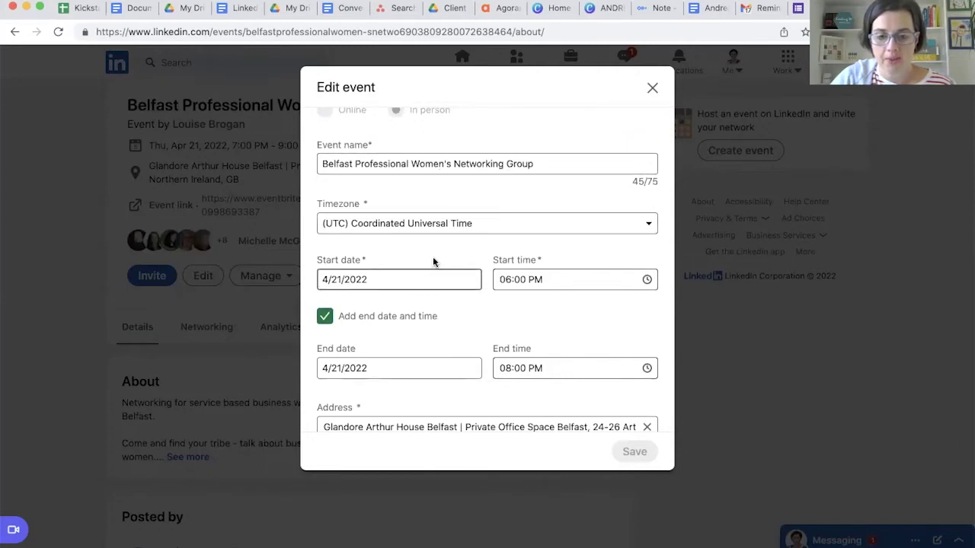
Browse the timezone list, close it unchanged, and check the start time field
left_click(548, 226)
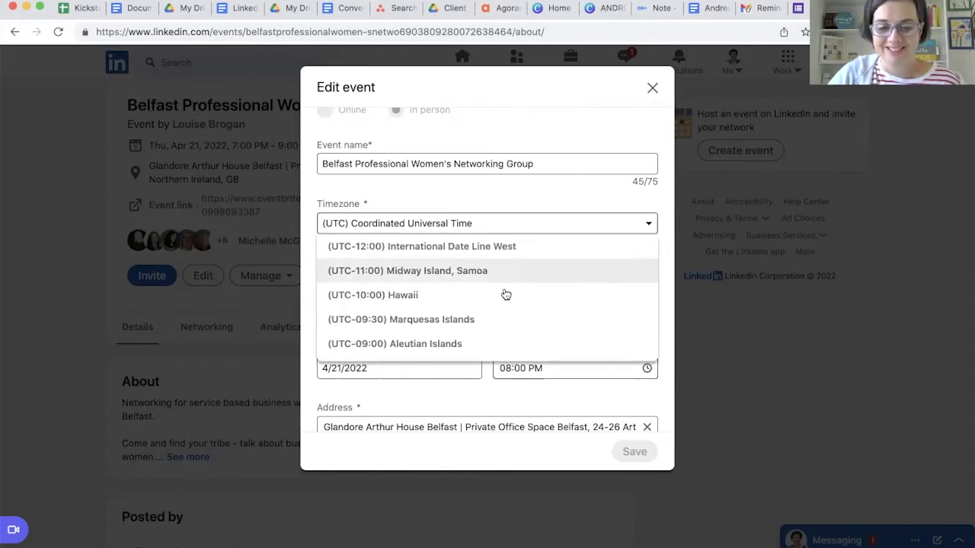
scroll(506, 295, "down", 10)
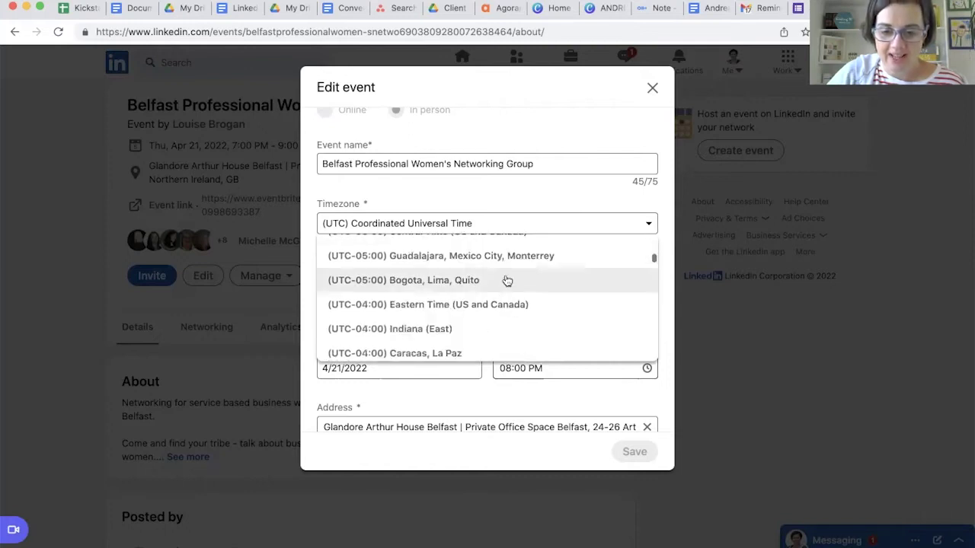
scroll(498, 307, "up", 10)
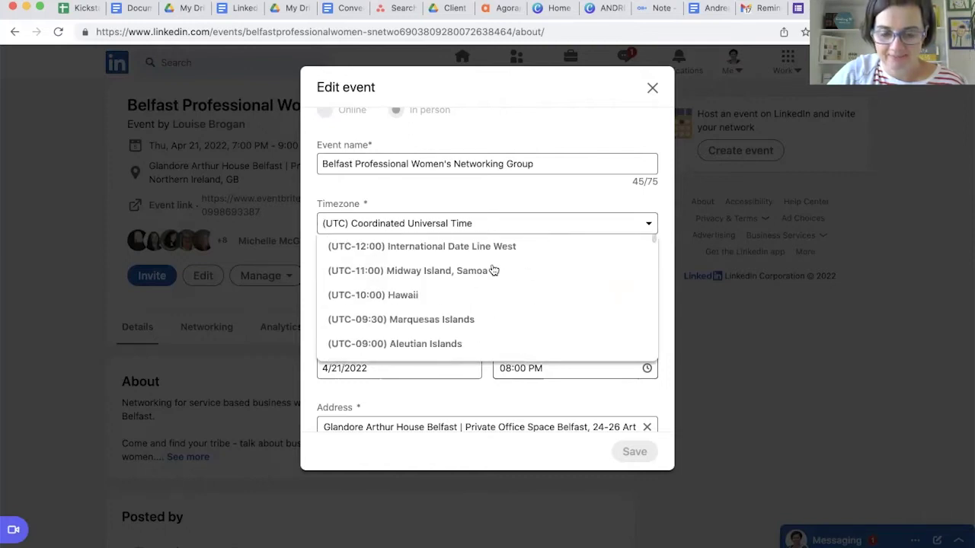
left_click(516, 198)
left_click(592, 284)
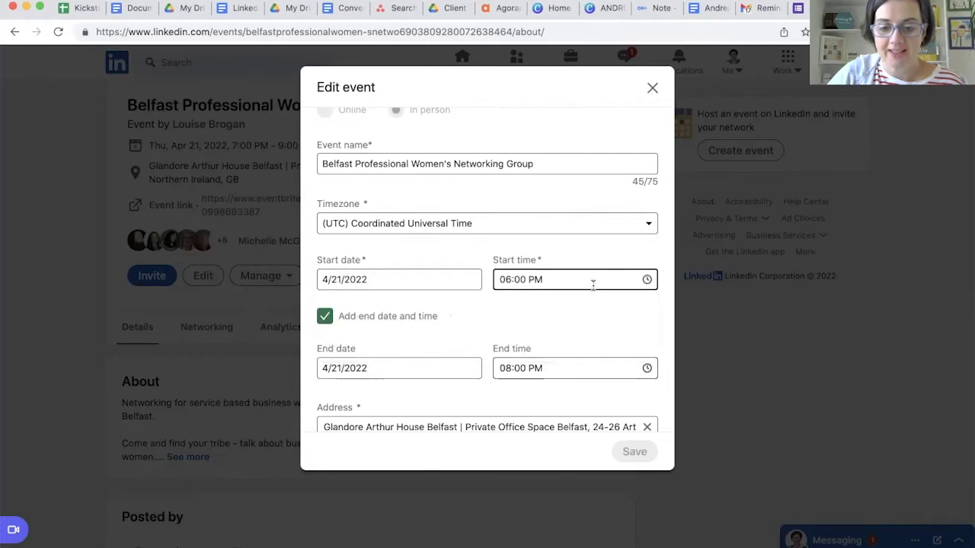
left_click(552, 322)
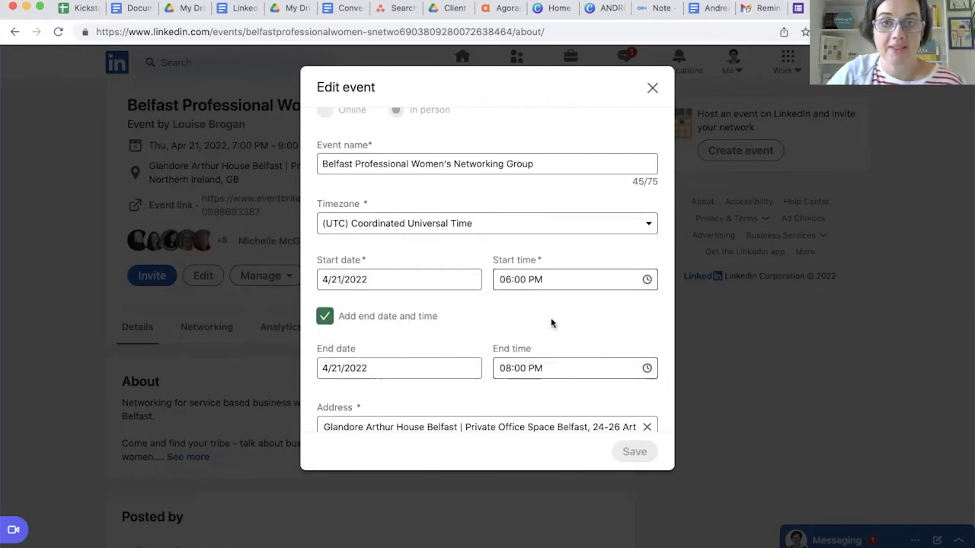
Set the event timezone to (UTC+01:00) Dublin, Edinburgh, Lisbon, London
scroll(498, 335, "down", 2)
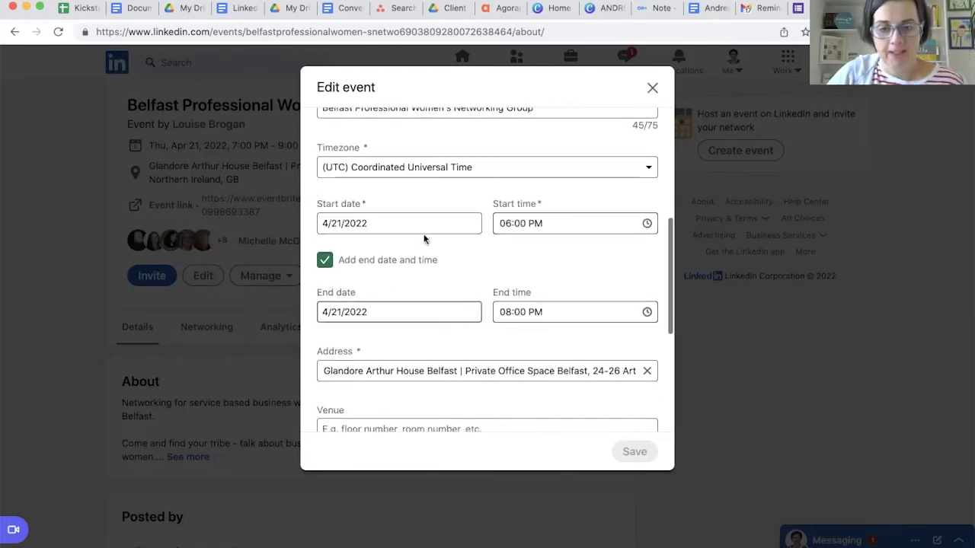
left_click(480, 166)
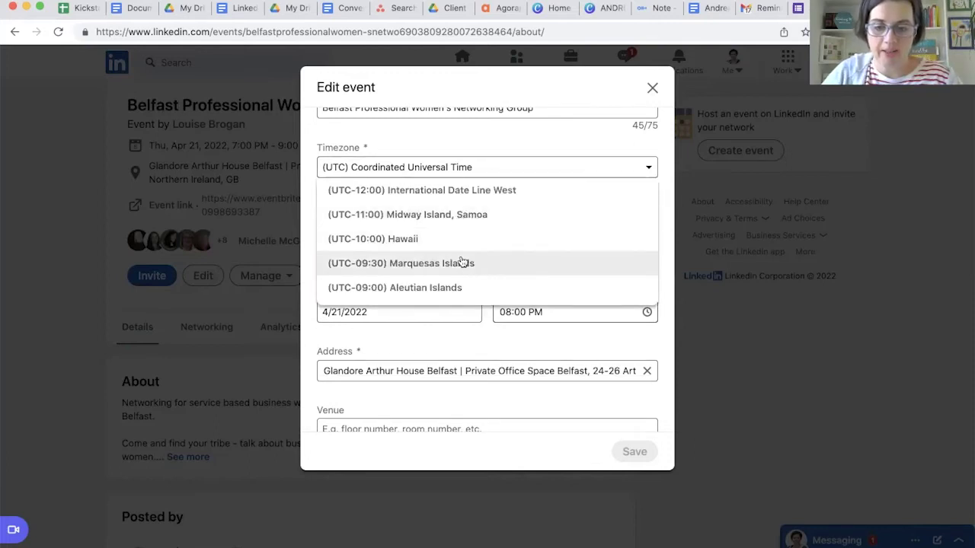
scroll(462, 261, "down", 5)
scroll(462, 261, "down", 10)
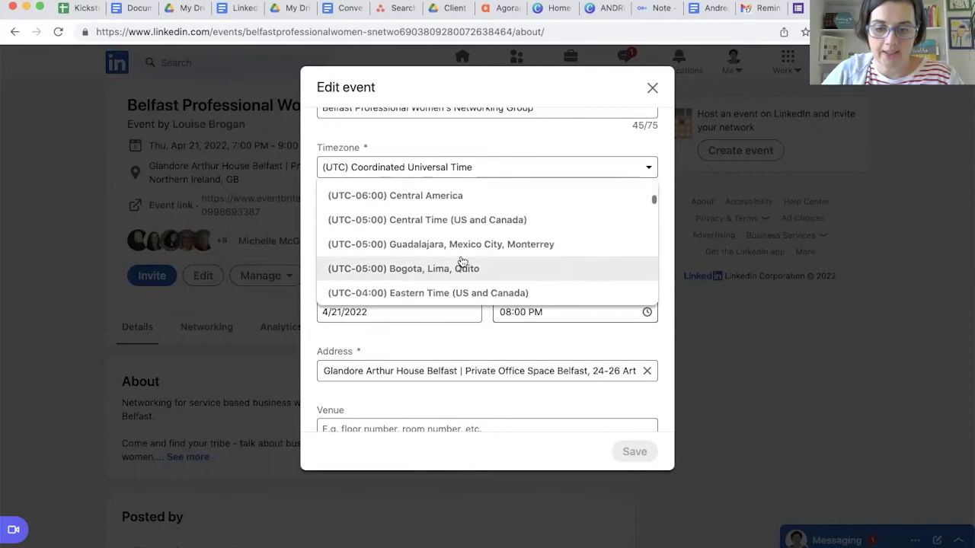
scroll(463, 261, "down", 1)
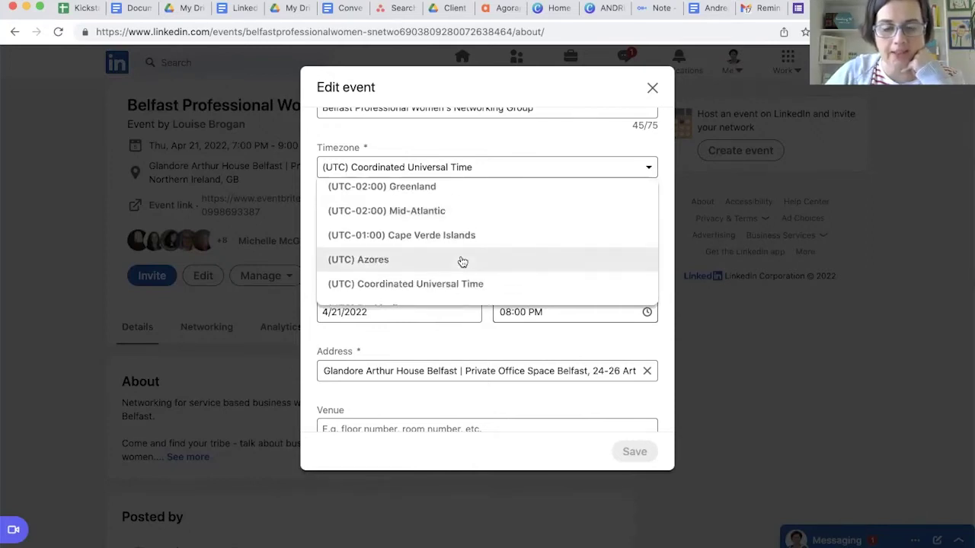
scroll(462, 262, "down", 5)
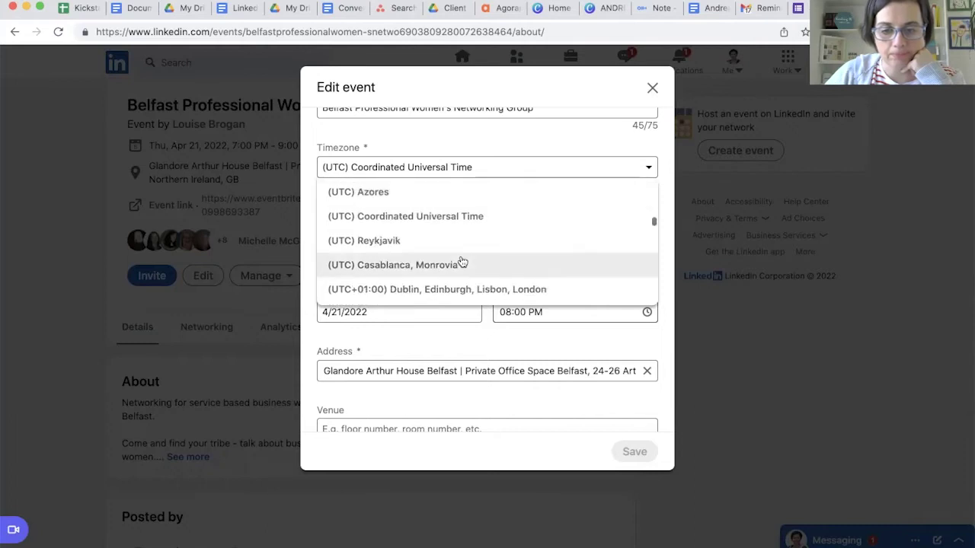
left_click(477, 223)
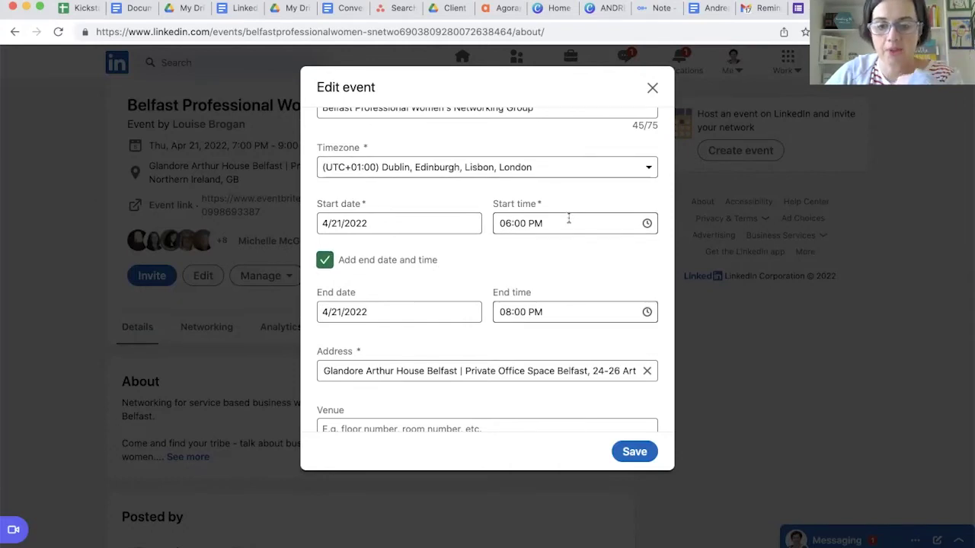
Search the speaker's name, add the Belfast Wine School wine tutor as speaker, and save
scroll(572, 277, "down", 3)
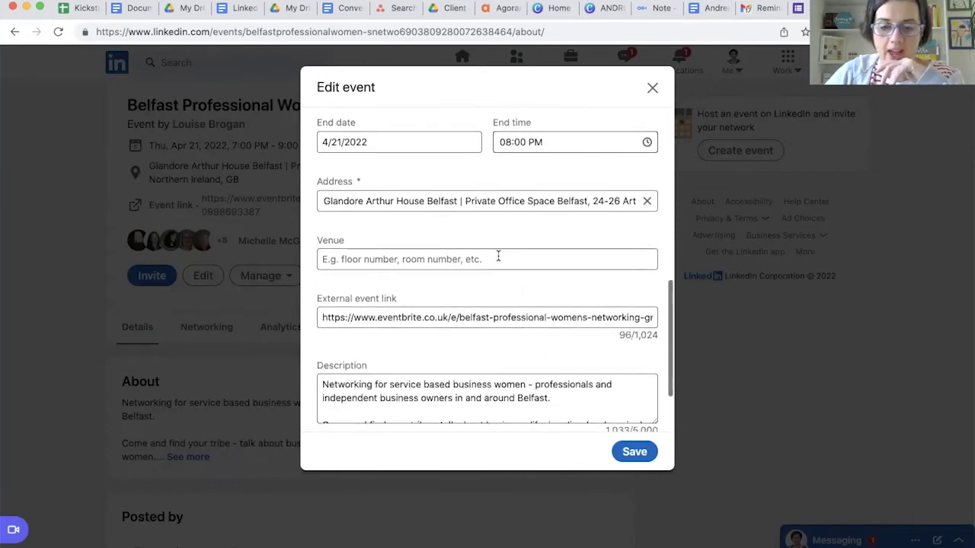
scroll(516, 259, "down", 2)
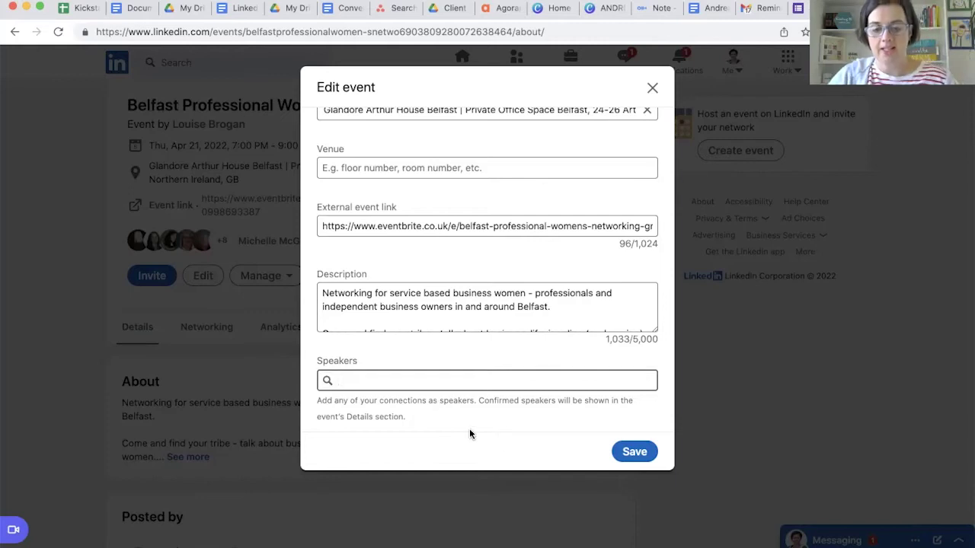
type("Seana")
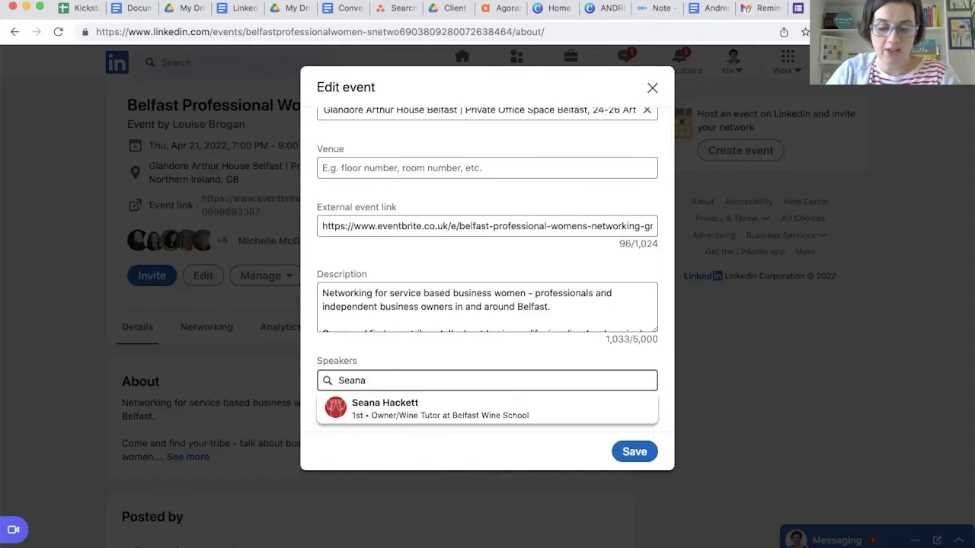
left_click(427, 409)
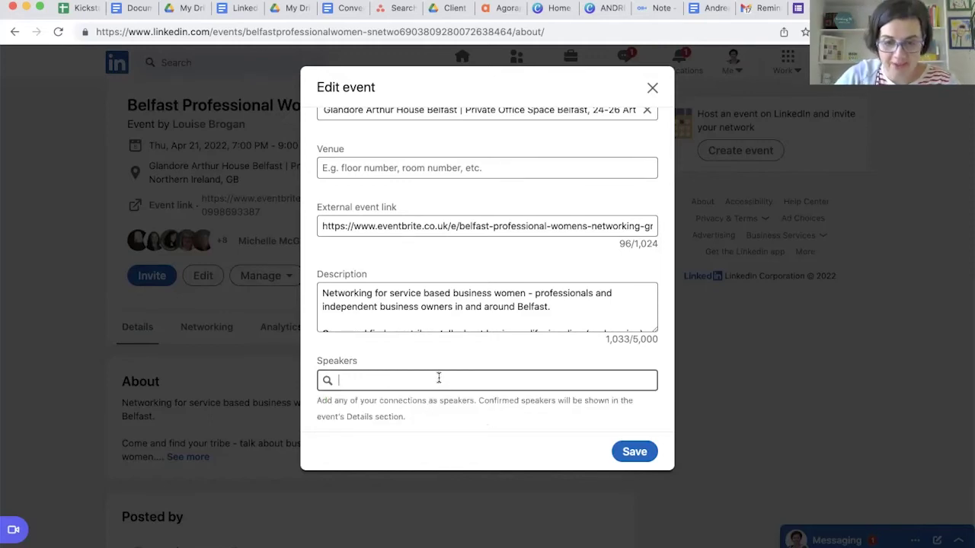
type("SEan")
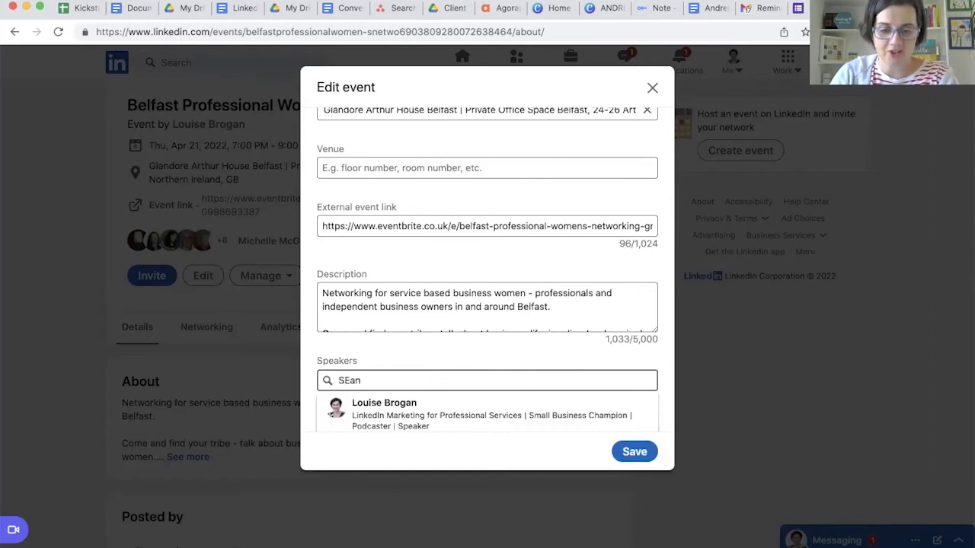
key("BackSpace")
key("BackSpace")
key("BackSpace")
type("eana")
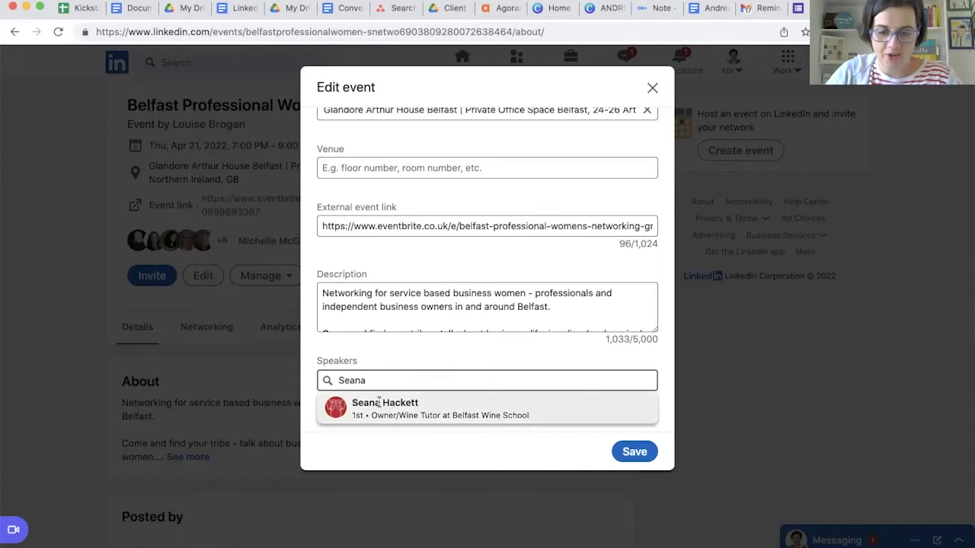
left_click(333, 409)
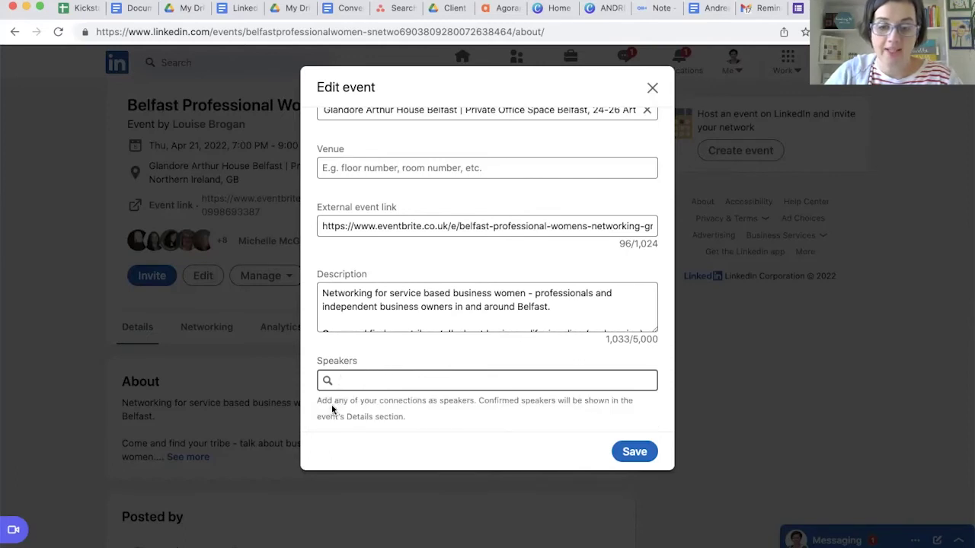
left_click(633, 450)
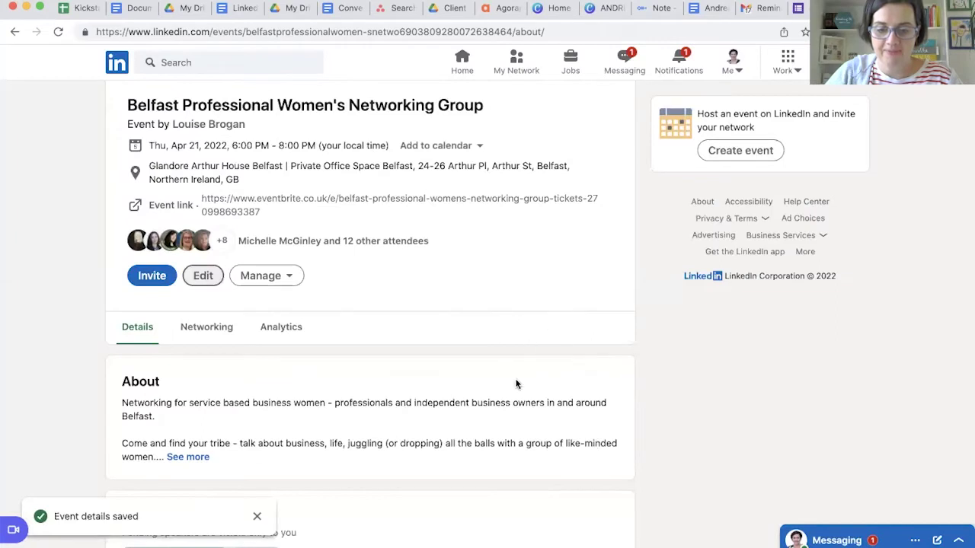
scroll(516, 385, "down", 3)
scroll(516, 385, "down", 2)
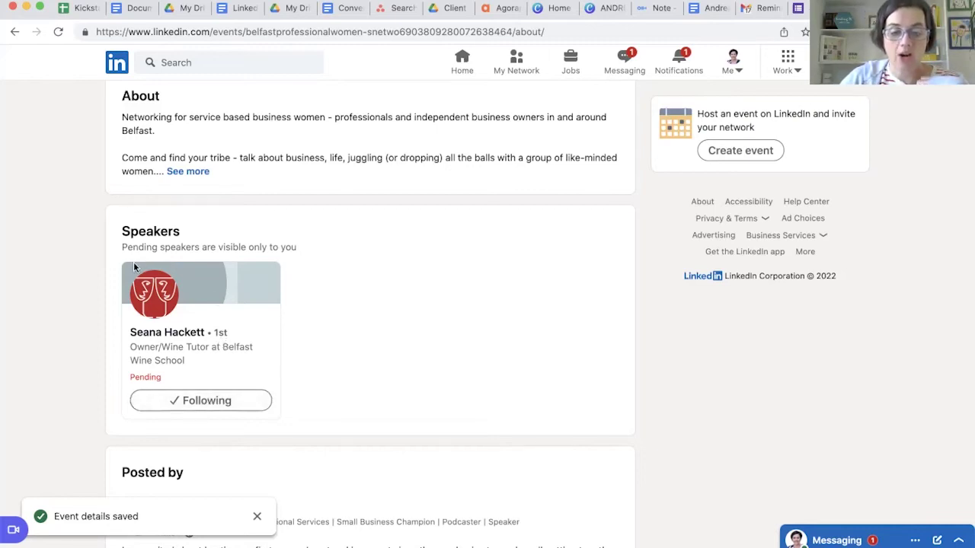
left_click_drag(162, 383, 117, 383)
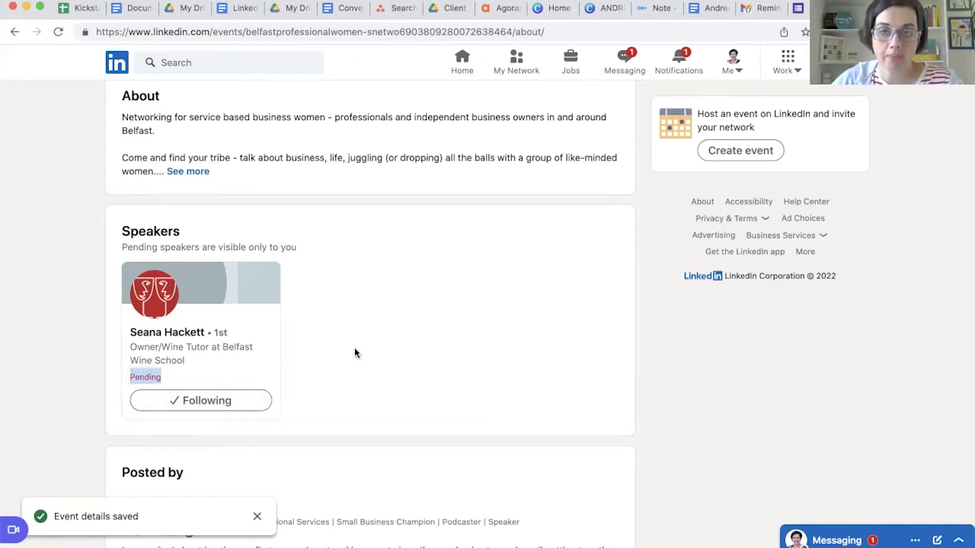
left_click(485, 328)
scroll(403, 382, "down", 1)
scroll(403, 388, "up", 6)
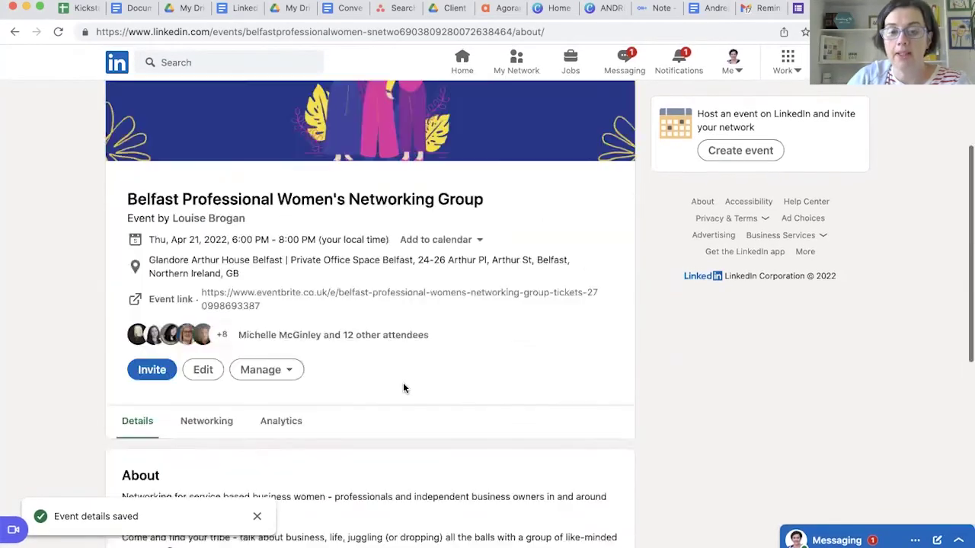
scroll(403, 389, "up", 4)
From the home feed, expand the events list and open Good for Business Show
left_click(462, 61)
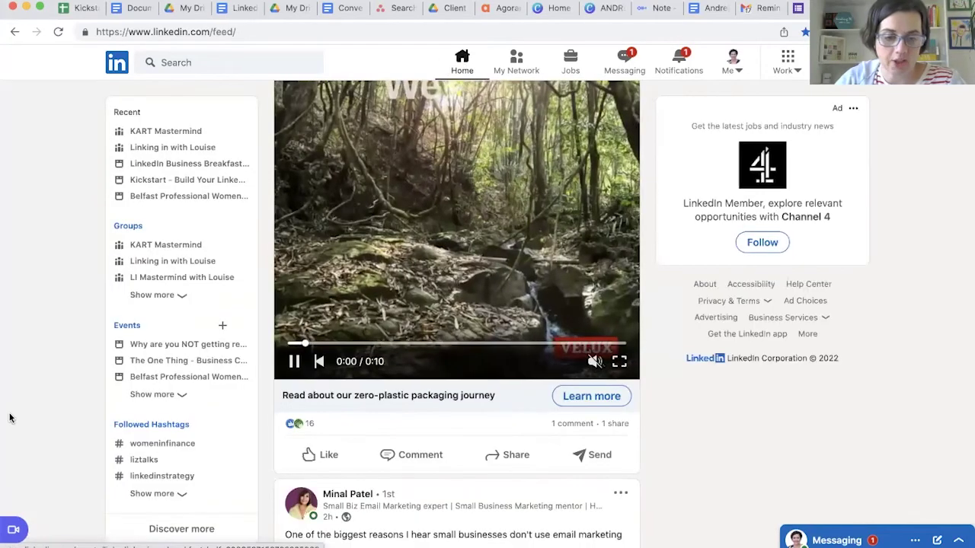
scroll(147, 429, "down", 5)
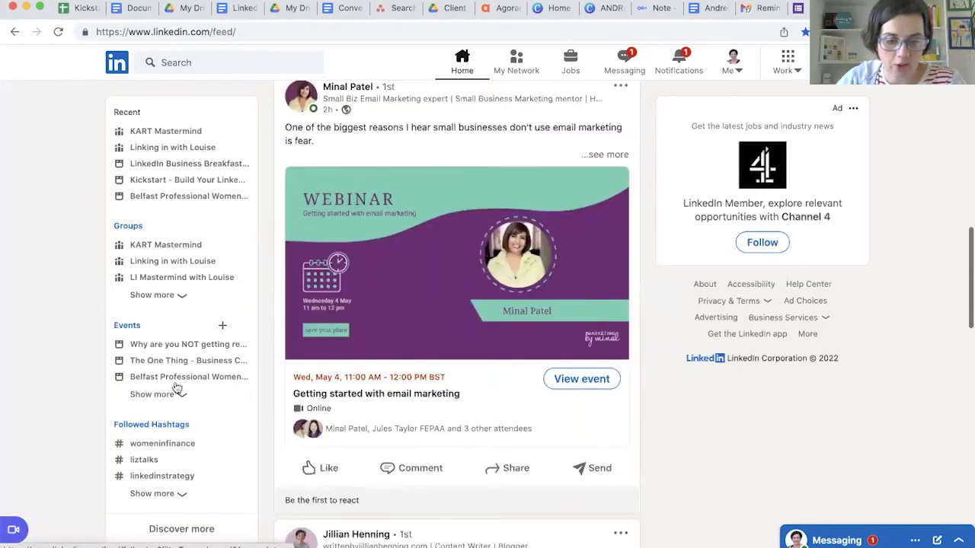
left_click(159, 394)
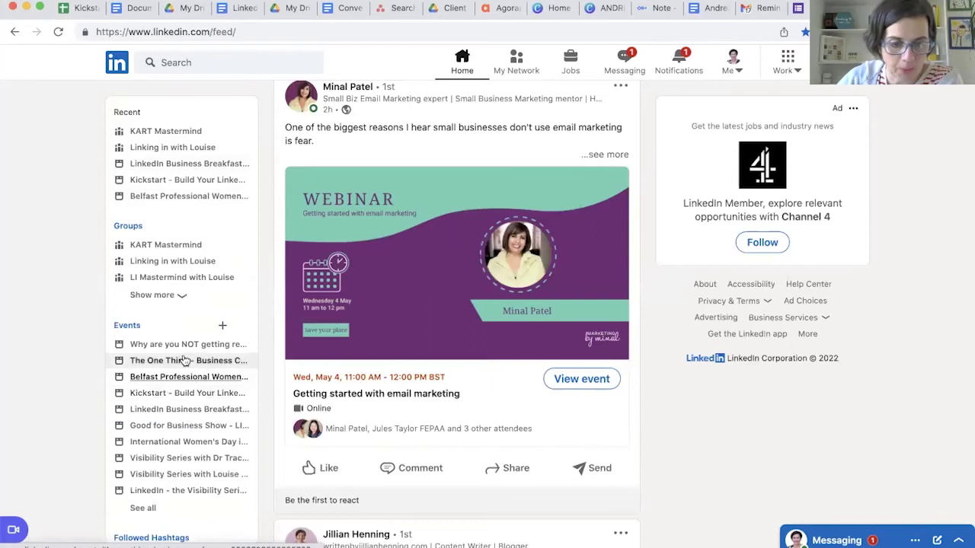
left_click(159, 427)
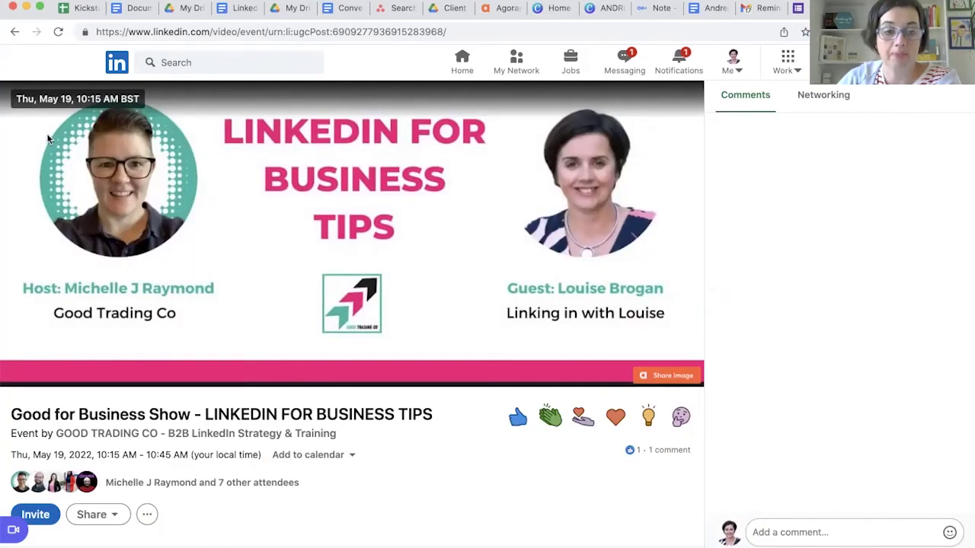
Review the event's two speakers, then return to the home feed
scroll(397, 421, "down", 3)
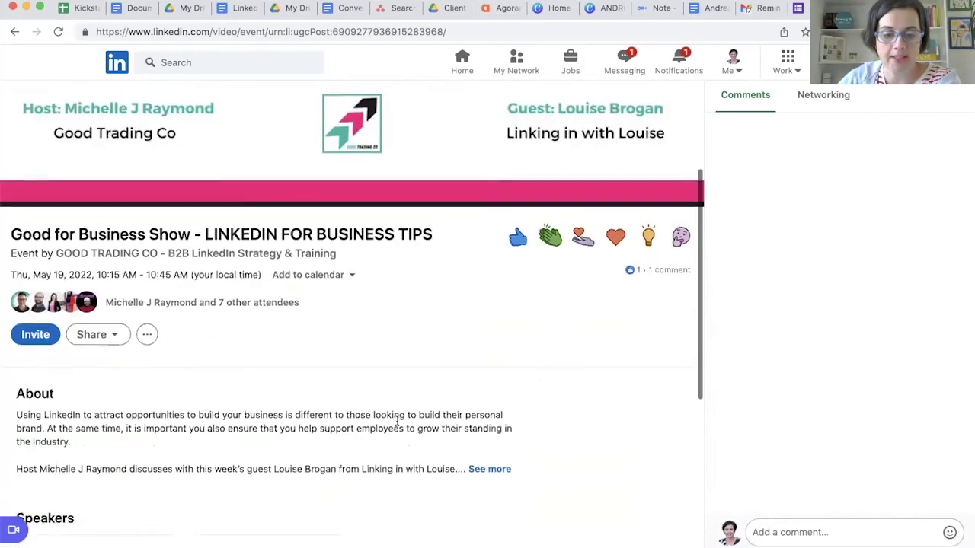
scroll(396, 420, "down", 5)
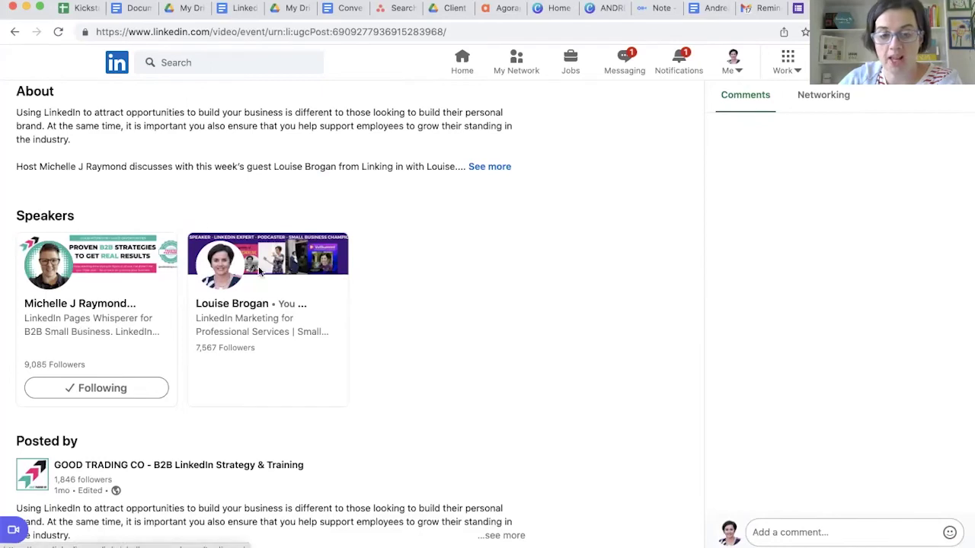
scroll(474, 298, "up", 5)
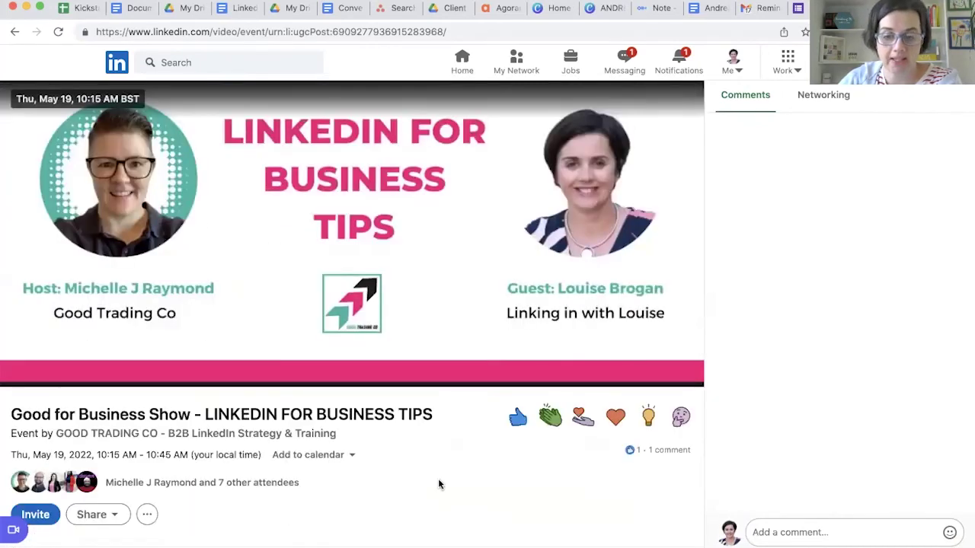
left_click(461, 66)
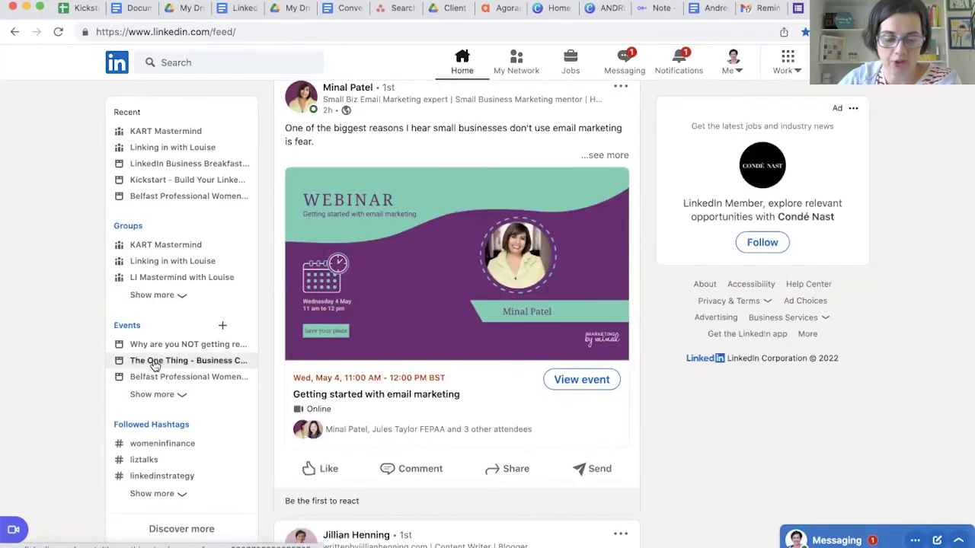
left_click(155, 363)
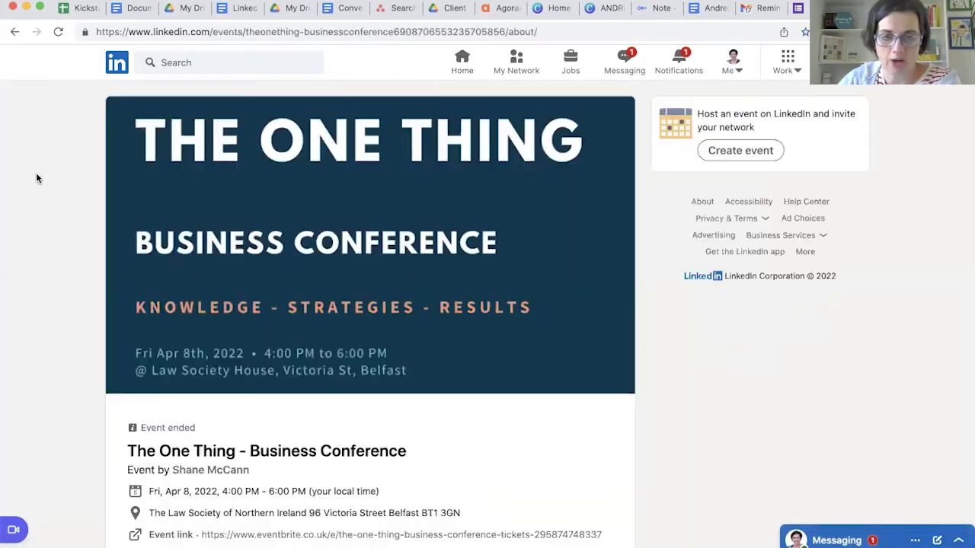
scroll(33, 324, "down", 6)
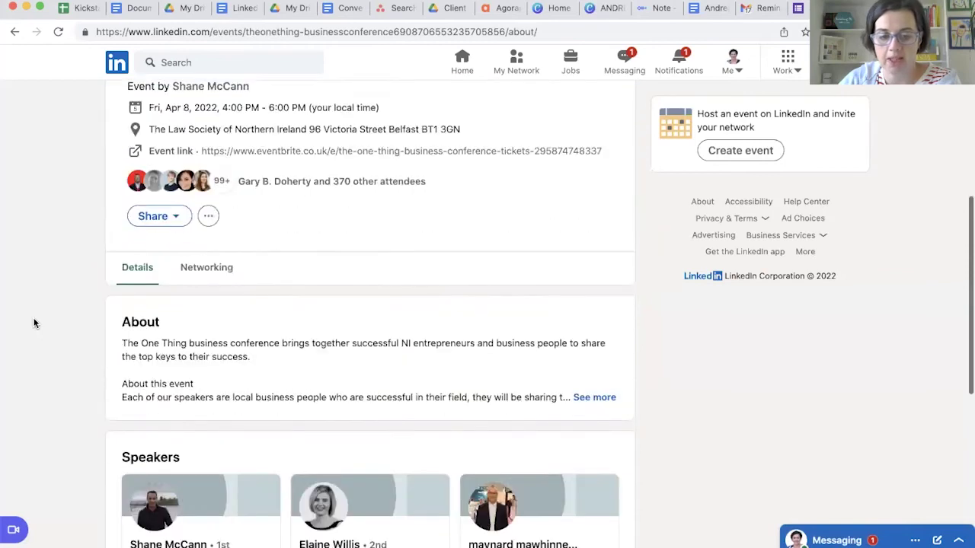
scroll(34, 324, "down", 3)
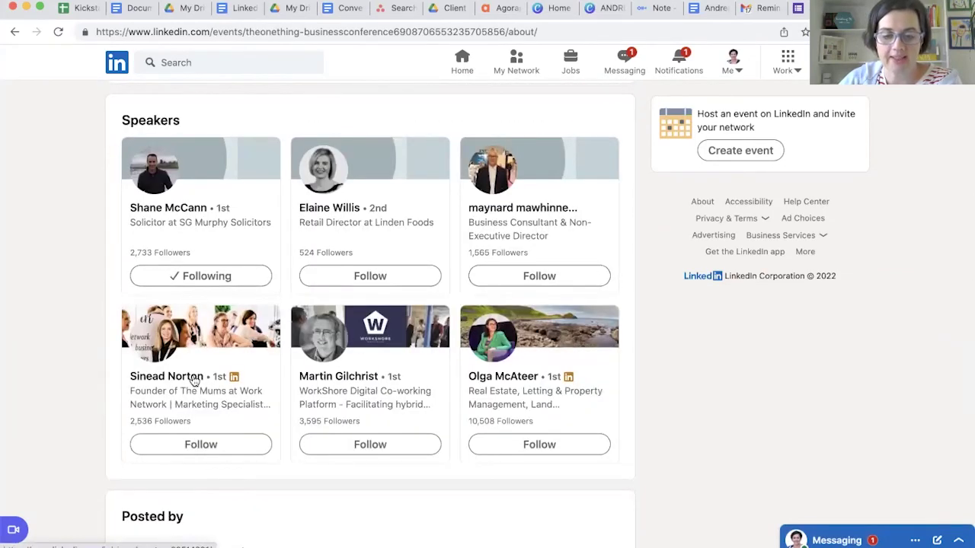
scroll(194, 383, "down", 1)
scroll(194, 382, "up", 1)
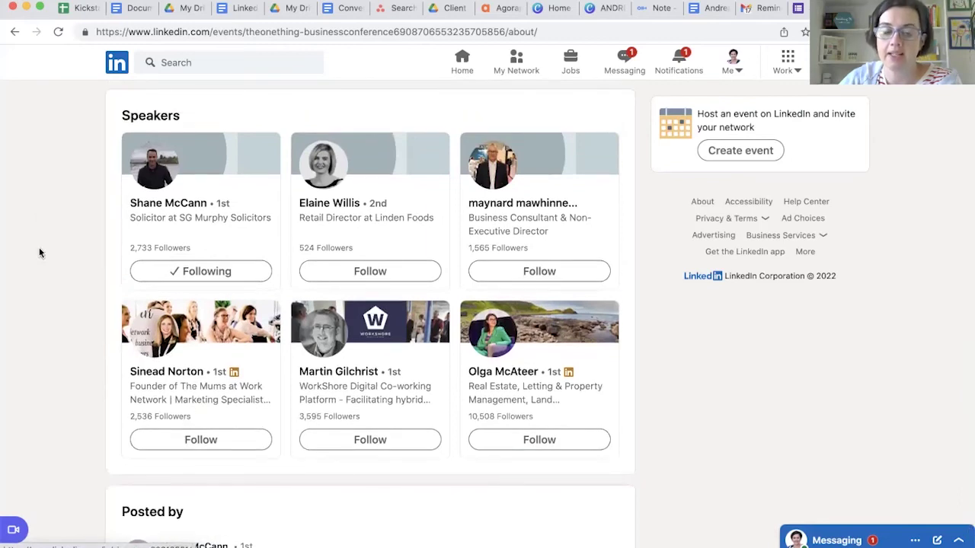
scroll(39, 253, "up", 5)
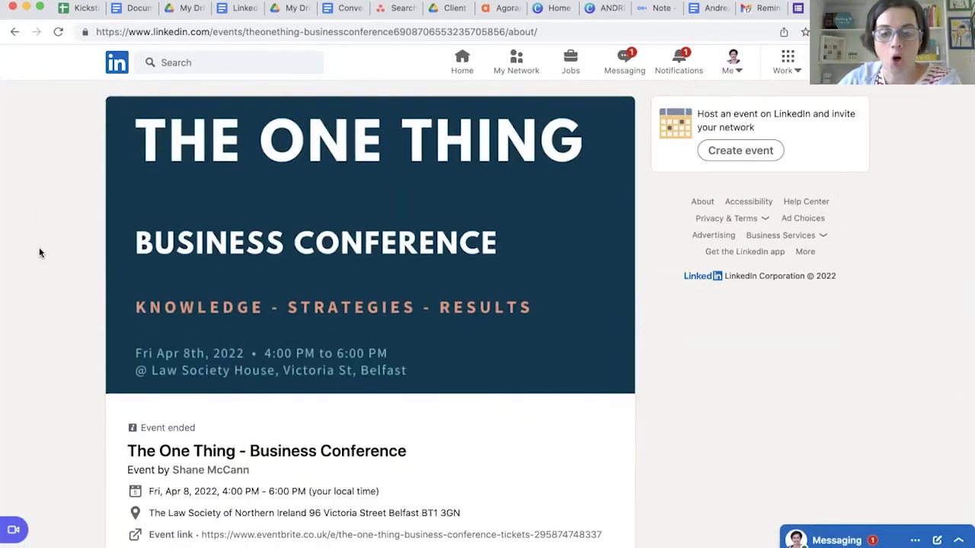
left_click(460, 64)
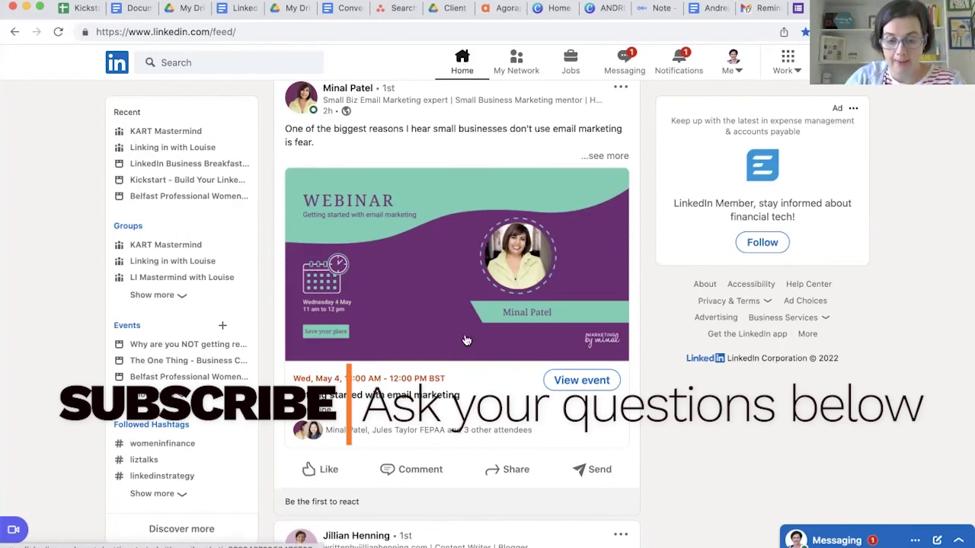
scroll(457, 305, "down", 1)
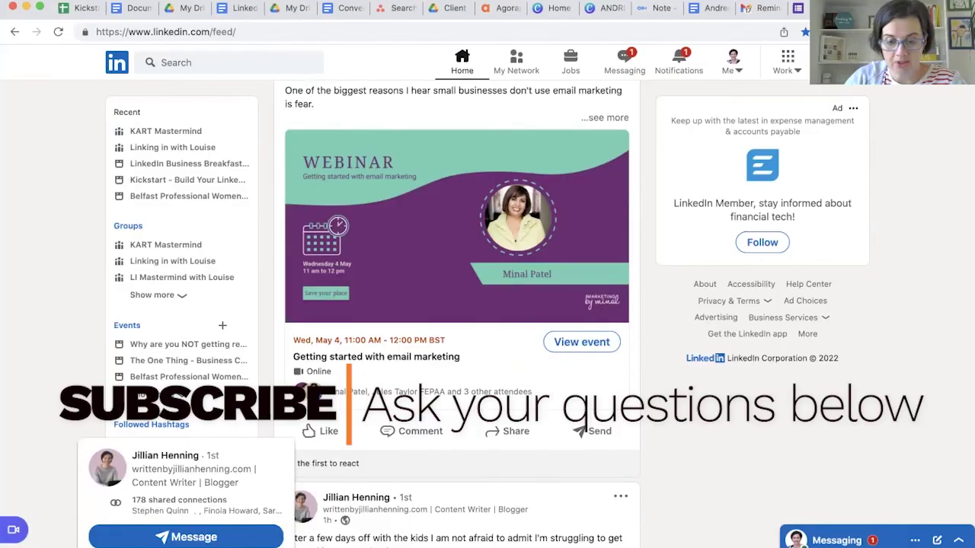